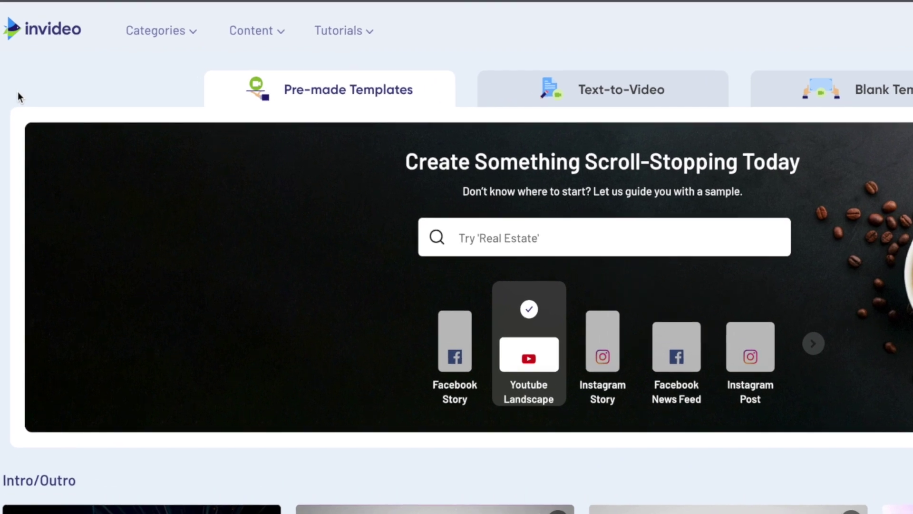
Step: Switch the template gallery to the Instagram Story format
{"action": "mouse_move", "coordinate": [192, 42]}
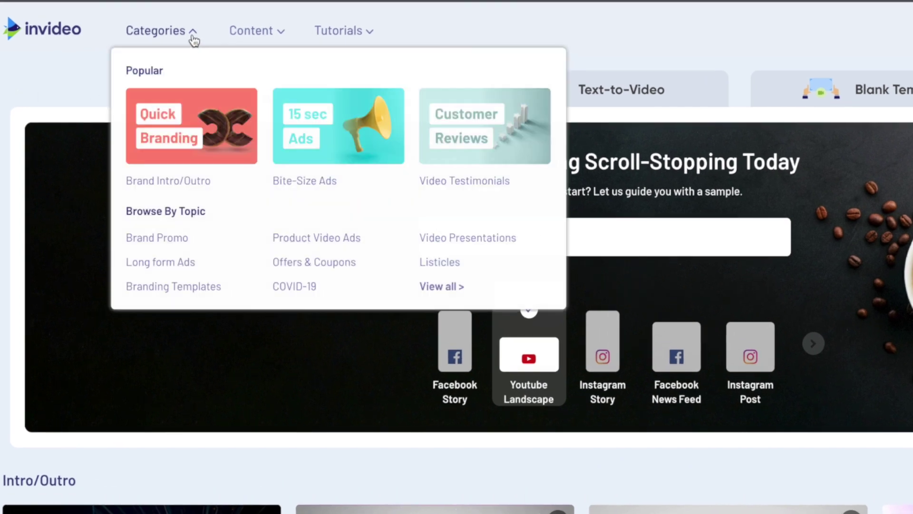
{"action": "mouse_move", "coordinate": [256, 41]}
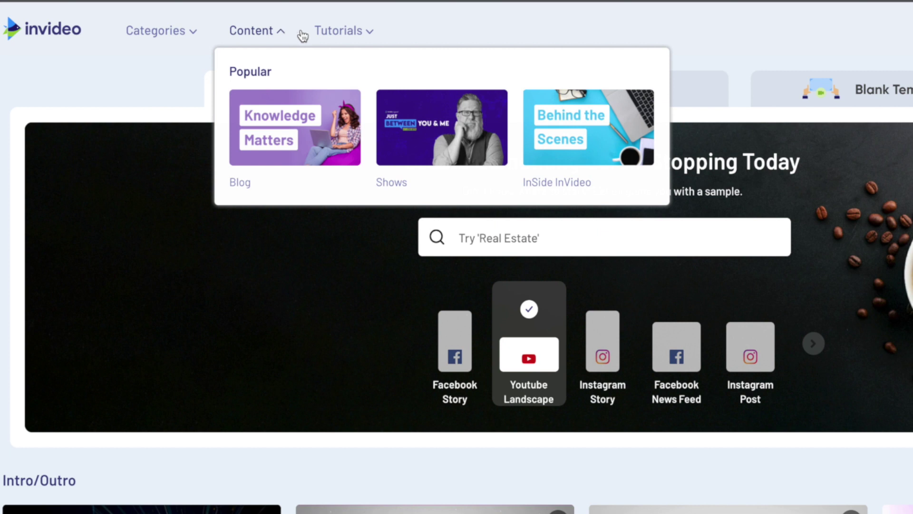
{"action": "mouse_move", "coordinate": [378, 38]}
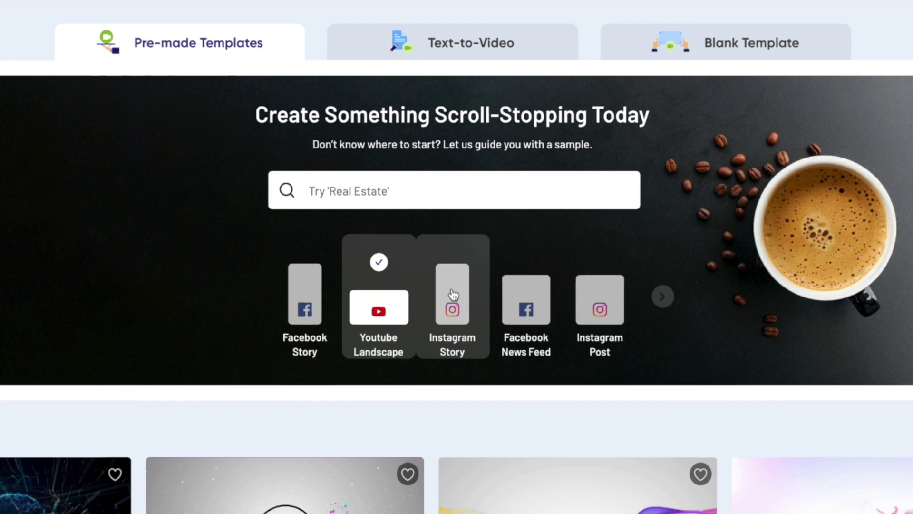
{"action": "left_click", "coordinate": [453, 294]}
Step: Scroll down to the What's Hot row and open the Podcast Promo template's details
{"action": "scroll", "coordinate": [453, 247], "scroll_direction": "down", "scroll_amount": 5}
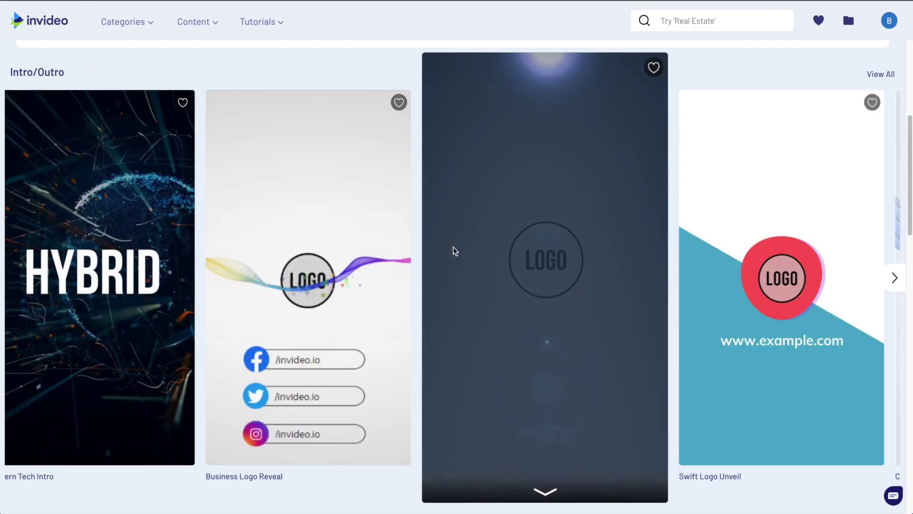
{"action": "scroll", "coordinate": [453, 247], "scroll_direction": "down", "scroll_amount": 1}
{"action": "mouse_move", "coordinate": [326, 228]}
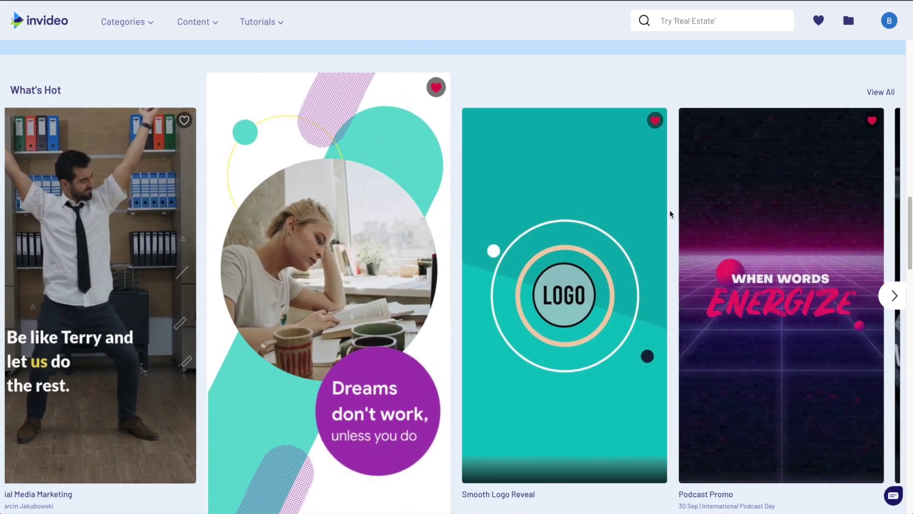
{"action": "mouse_move", "coordinate": [749, 212]}
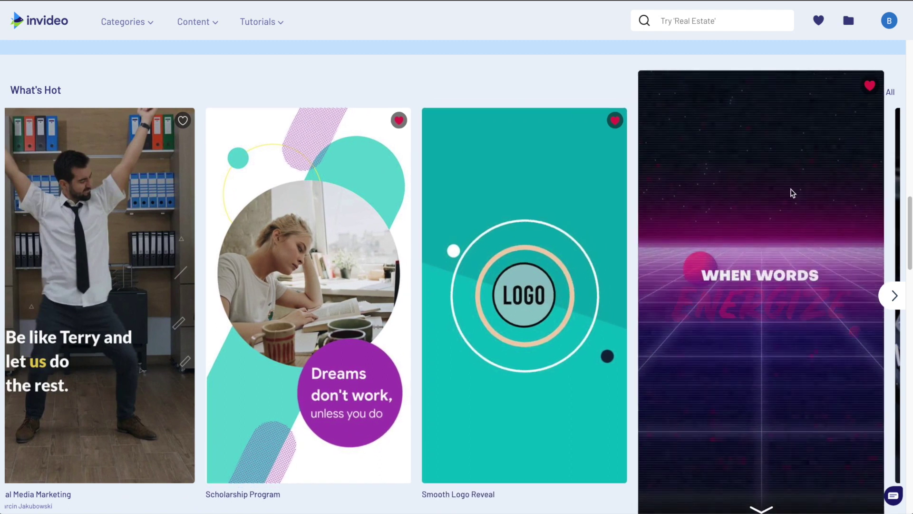
{"action": "scroll", "coordinate": [793, 193], "scroll_direction": "down", "scroll_amount": 1}
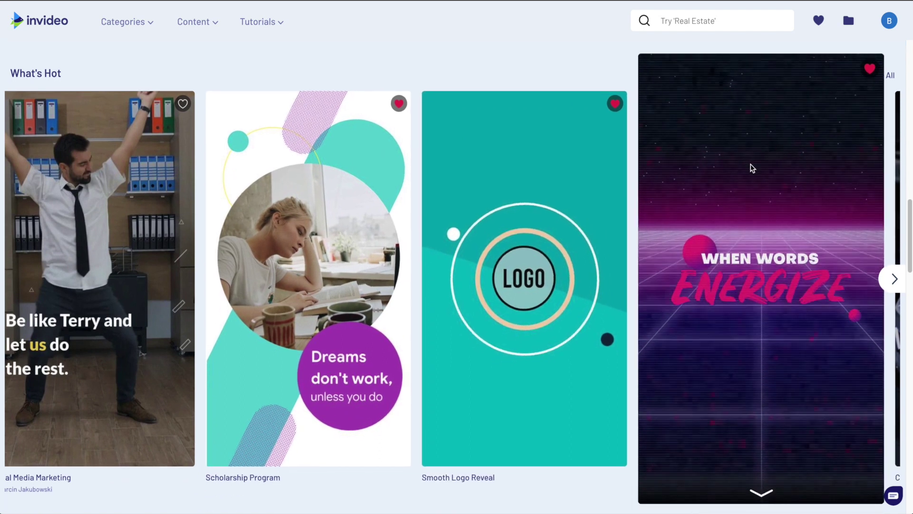
{"action": "left_click", "coordinate": [774, 190]}
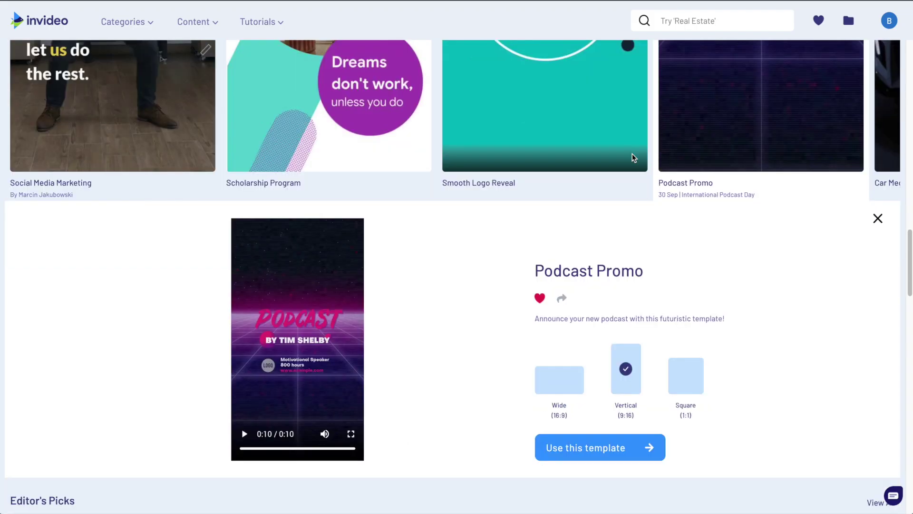
Step: Start a new project from the vertical 9:16 Podcast Promo template
{"action": "scroll", "coordinate": [424, 308], "scroll_direction": "down", "scroll_amount": 3}
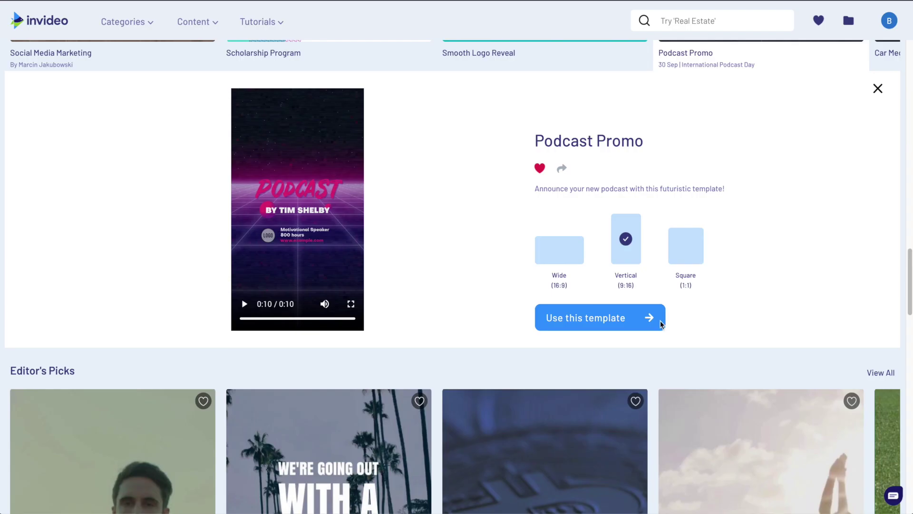
{"action": "left_click", "coordinate": [608, 316]}
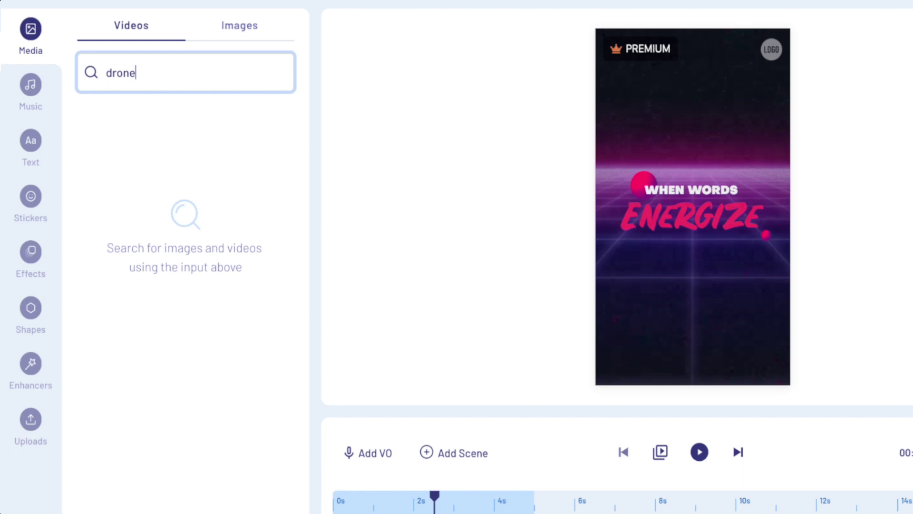
Step: Search stock videos for 'drone', preview the first clip, and close the preview
{"action": "key", "text": "Return"}
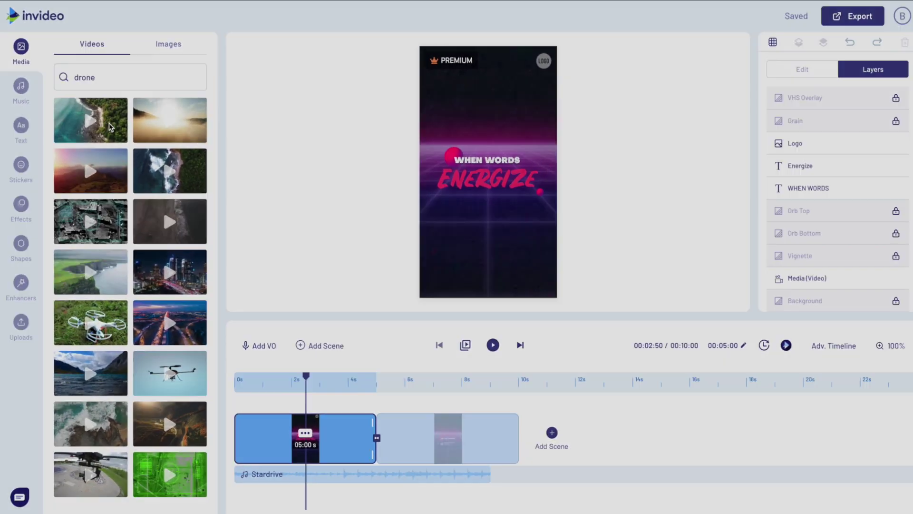
{"action": "left_click", "coordinate": [151, 135]}
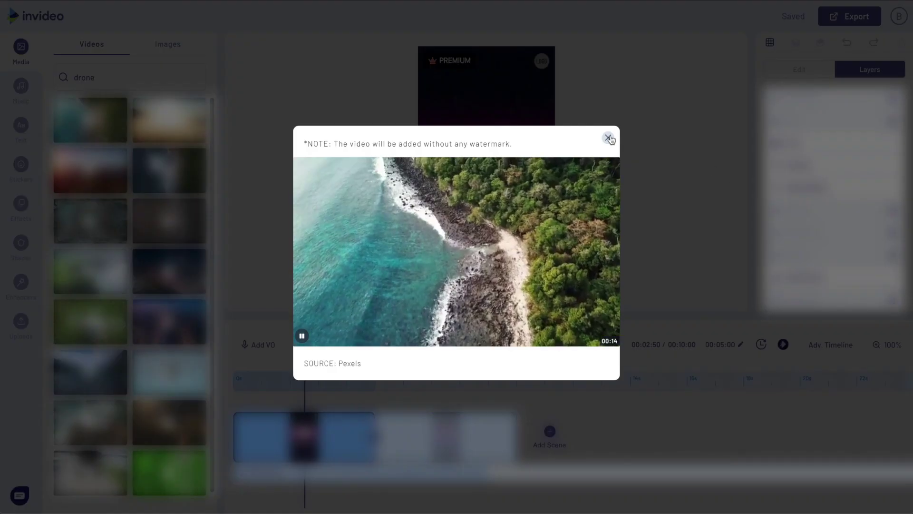
{"action": "left_click", "coordinate": [607, 138]}
Step: Preview the first drone stock image, then show the Uploads library
{"action": "left_click", "coordinate": [167, 44]}
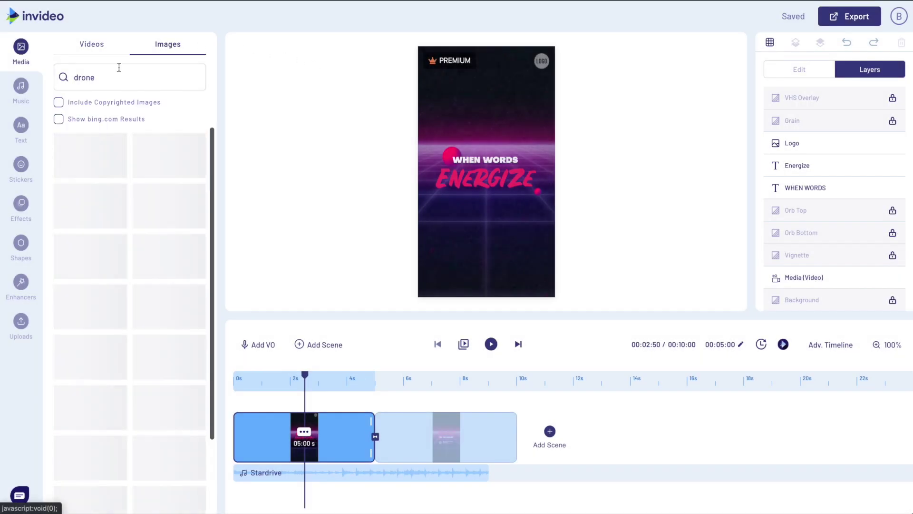
{"action": "left_click", "coordinate": [90, 147]}
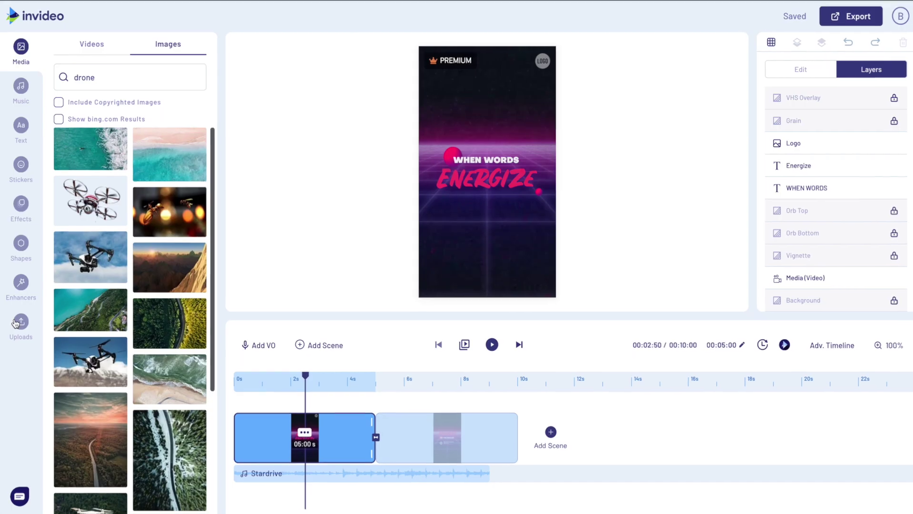
{"action": "left_click", "coordinate": [19, 333]}
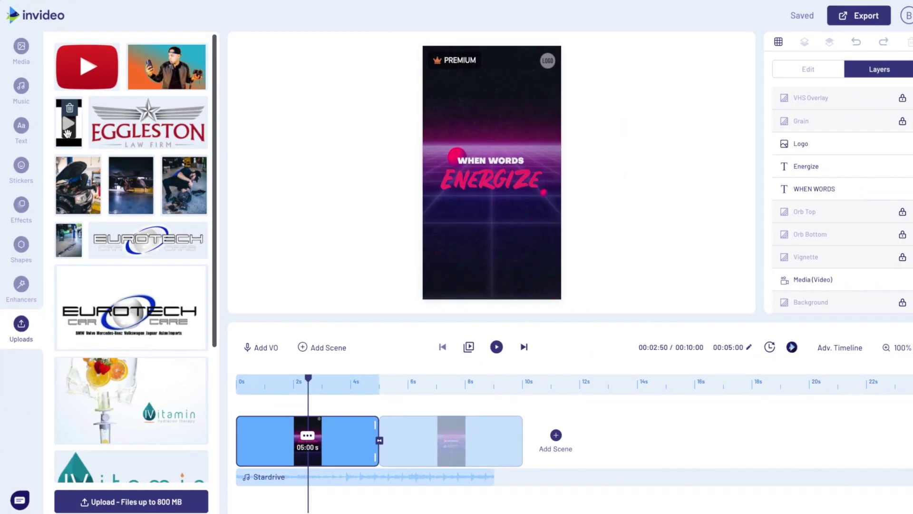
Step: Add the uploaded phone video to the canvas, widen it to full width, and select the logo
{"action": "left_click_drag", "start_coordinate": [98, 137], "coordinate": [666, 163]}
{"action": "left_click_drag", "start_coordinate": [468, 141], "coordinate": [508, 138]}
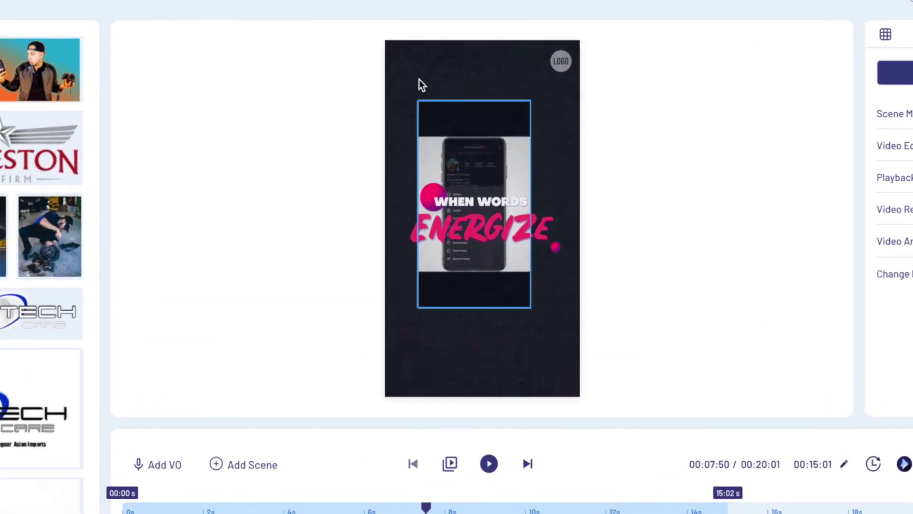
{"action": "left_click", "coordinate": [526, 224]}
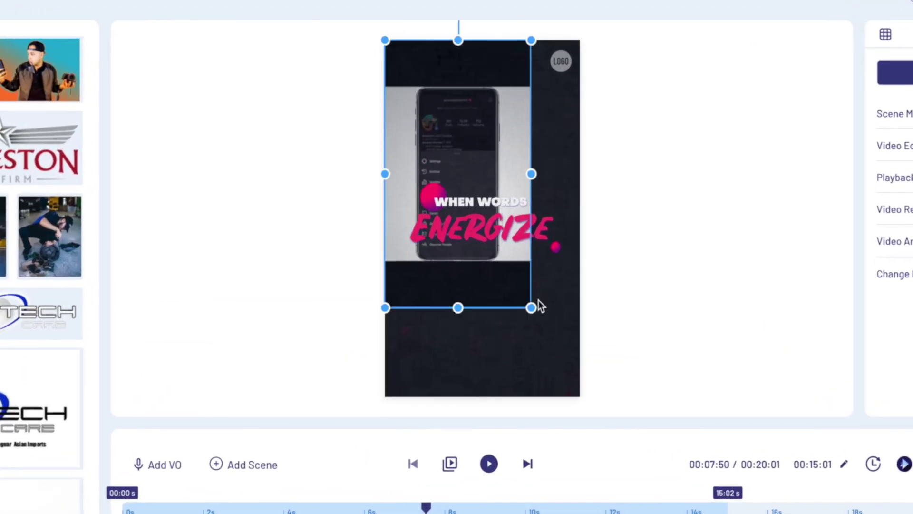
{"action": "left_click_drag", "start_coordinate": [532, 307], "coordinate": [590, 379]}
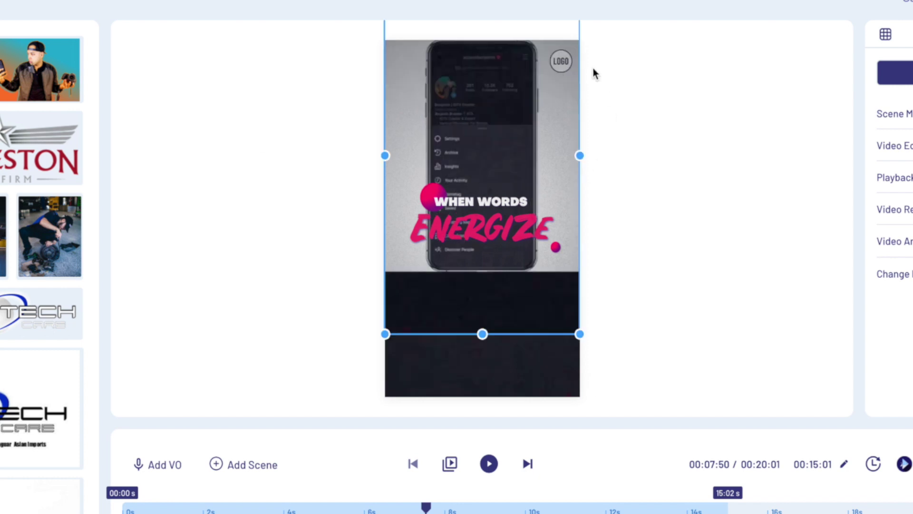
{"action": "left_click", "coordinate": [566, 63]}
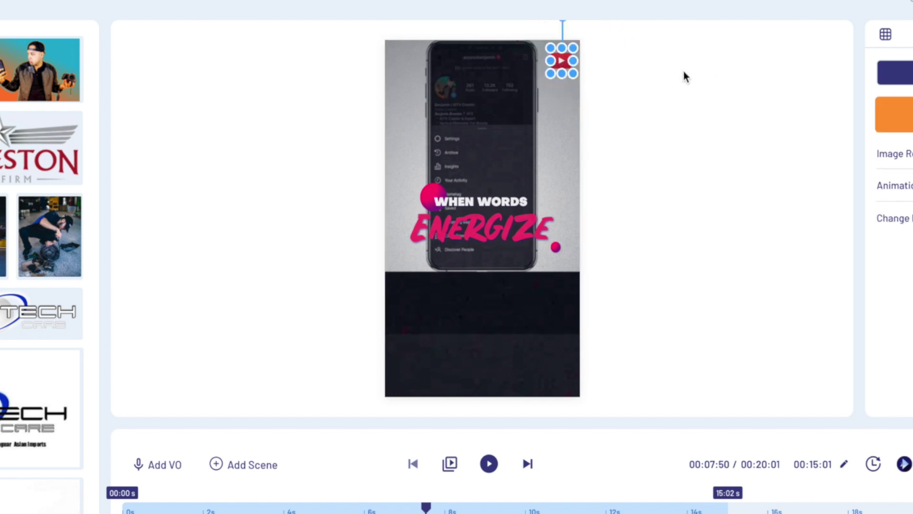
{"action": "left_click", "coordinate": [665, 78]}
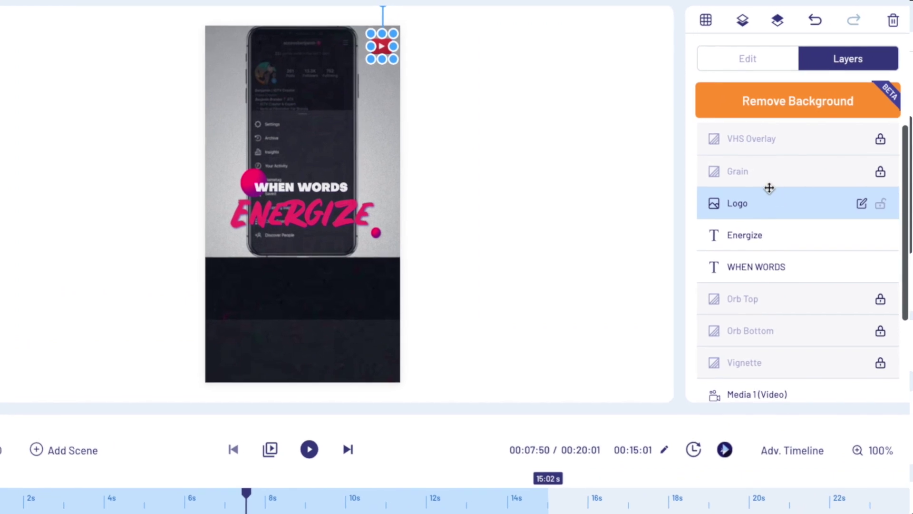
Step: Select the Logo layer in the Layers panel and delete it
{"action": "left_click_drag", "start_coordinate": [770, 188], "coordinate": [799, 178]}
{"action": "scroll", "coordinate": [800, 178], "scroll_direction": "down", "scroll_amount": 1}
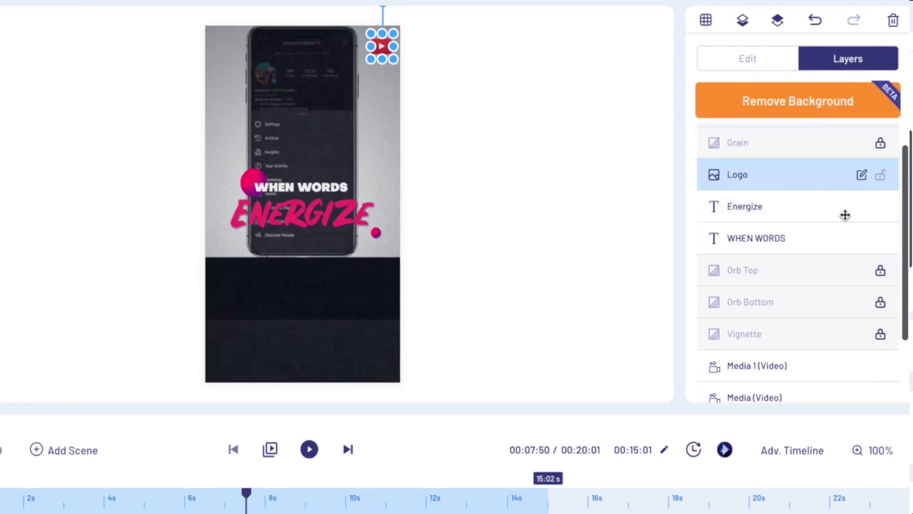
{"action": "scroll", "coordinate": [816, 339], "scroll_direction": "down", "scroll_amount": 3}
{"action": "scroll", "coordinate": [808, 338], "scroll_direction": "up", "scroll_amount": 4}
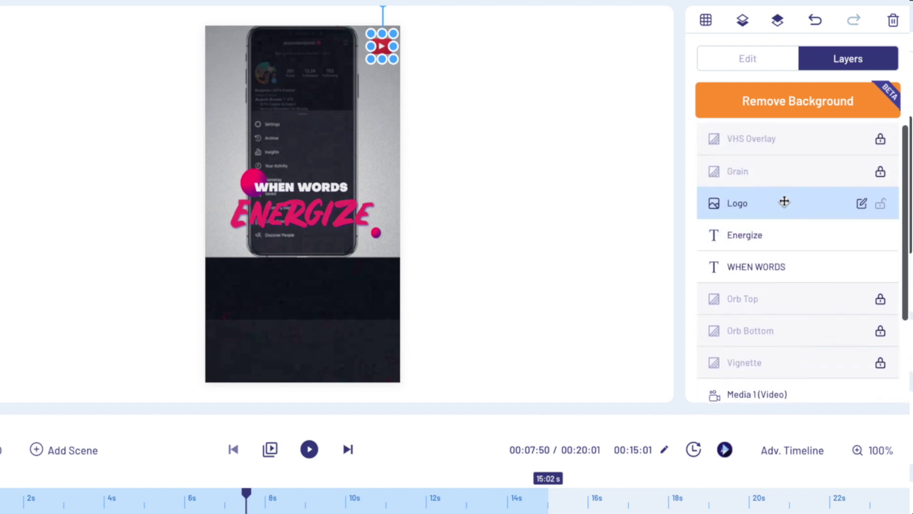
{"action": "key", "text": "Delete"}
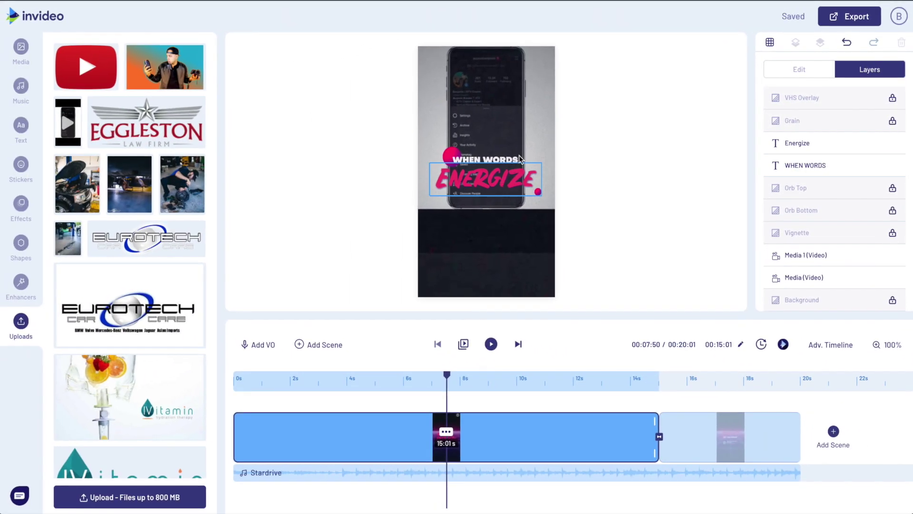
Step: Move the headline into the dark lower area and retitle it 'Create Better' above 'INSTA Content'
{"action": "left_click_drag", "start_coordinate": [495, 178], "coordinate": [496, 255]}
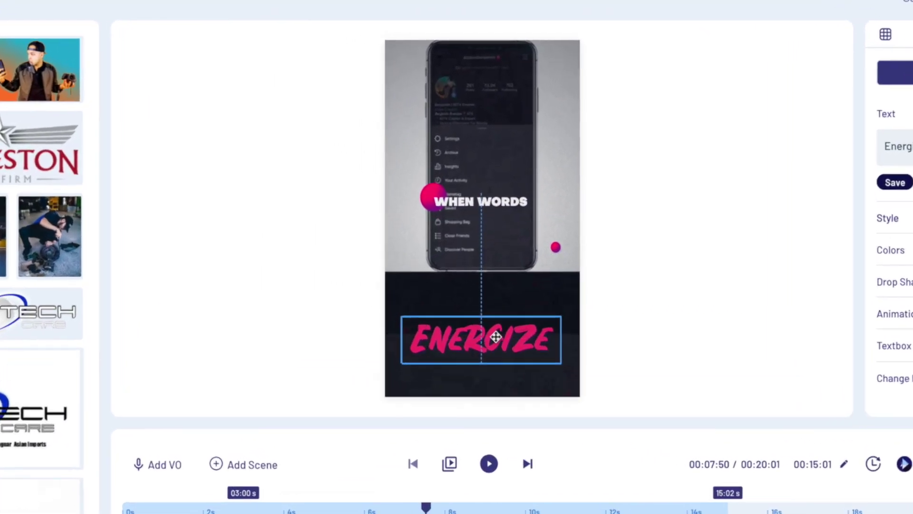
{"action": "left_click_drag", "start_coordinate": [503, 204], "coordinate": [502, 303]}
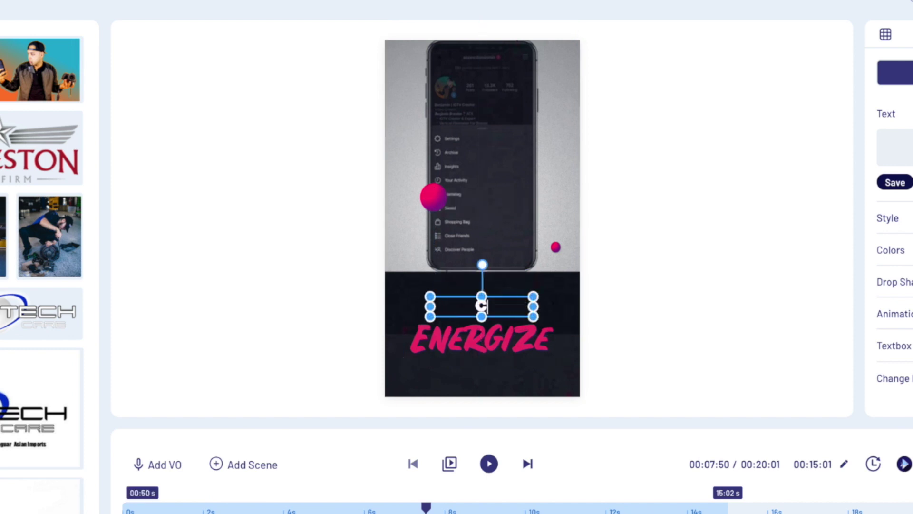
{"action": "type", "text": "ter"}
{"action": "left_click", "coordinate": [505, 353]}
{"action": "double_click", "coordinate": [508, 347]}
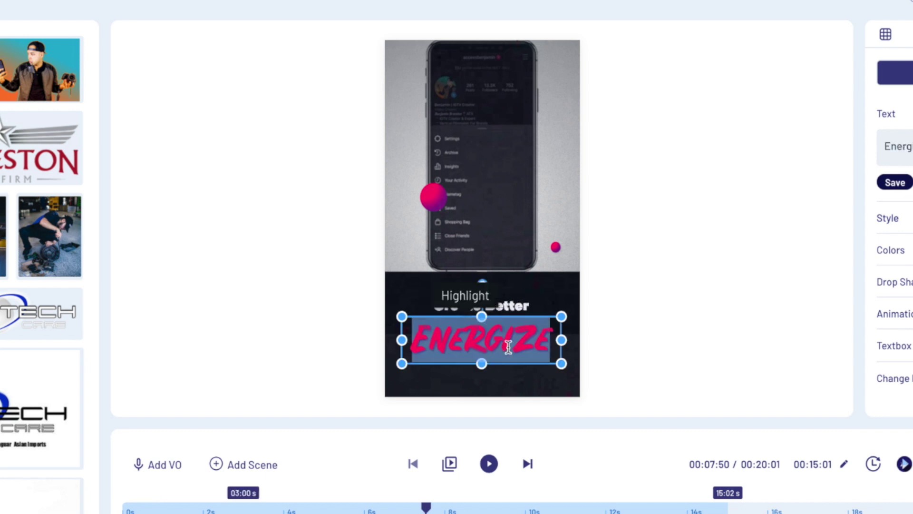
{"action": "type", "text": "INSTA"}
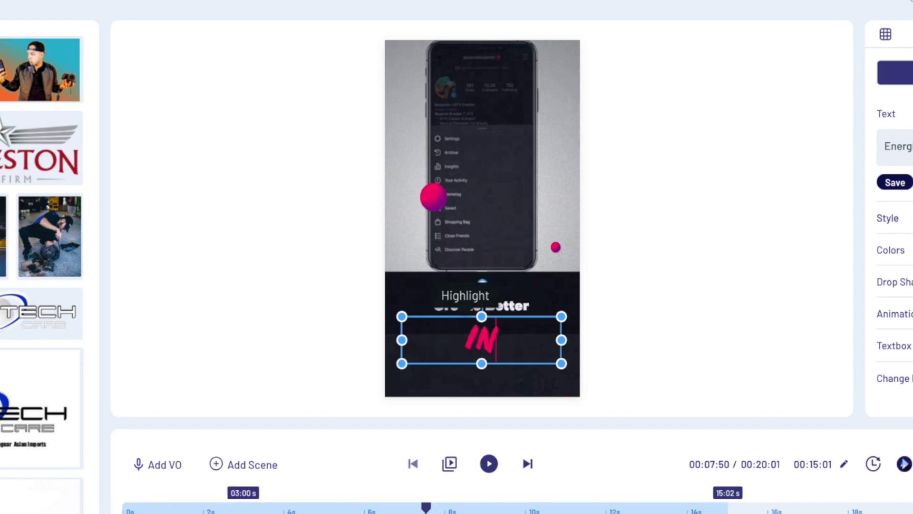
{"action": "type", "text": " Content"}
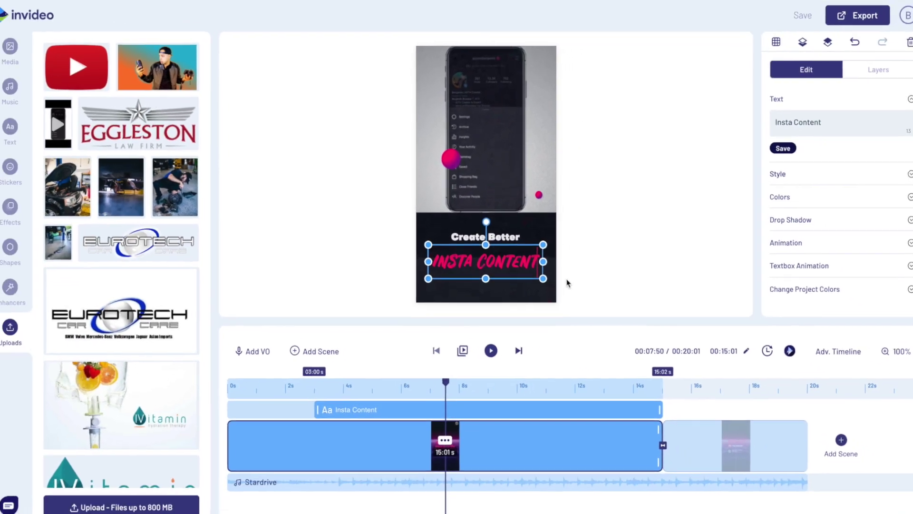
{"action": "left_click", "coordinate": [578, 331]}
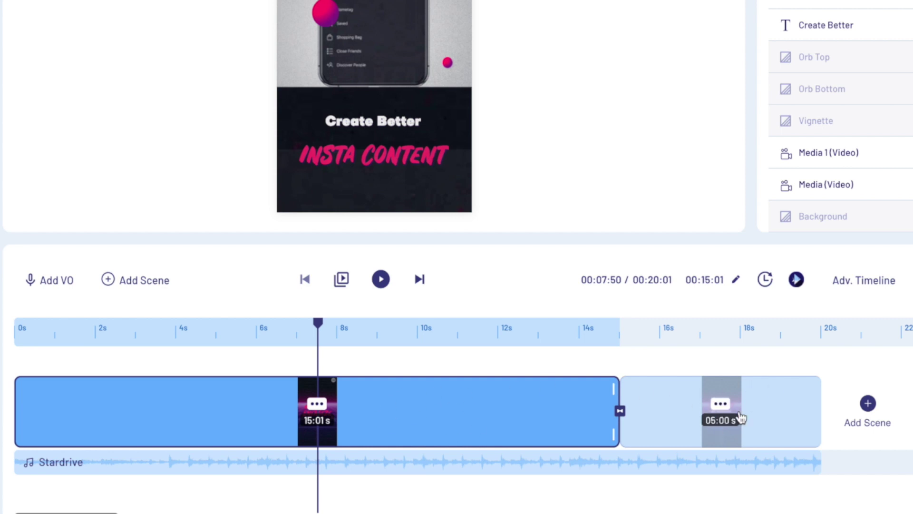
Step: Trim scene 1 to about 7.79 seconds and switch to the layer-by-layer timeline
{"action": "left_click_drag", "start_coordinate": [614, 390], "coordinate": [328, 390]}
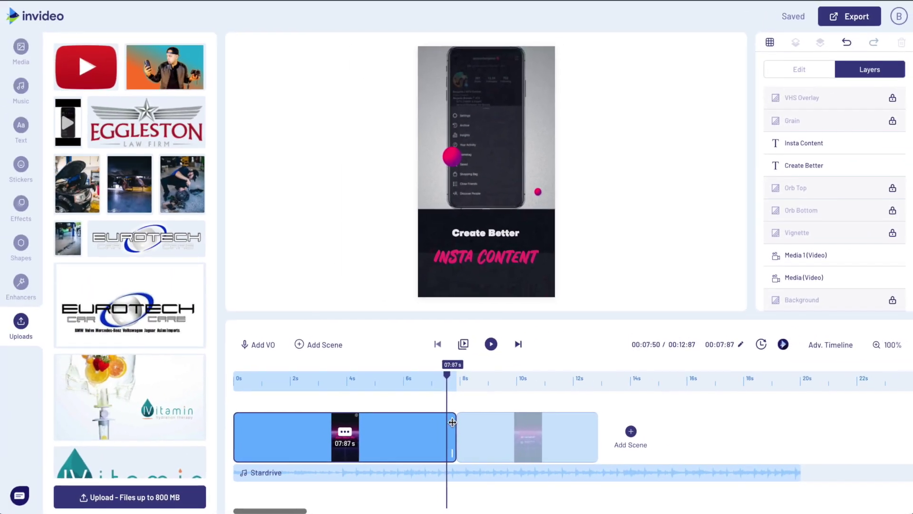
{"action": "left_click_drag", "start_coordinate": [452, 423], "coordinate": [451, 425]}
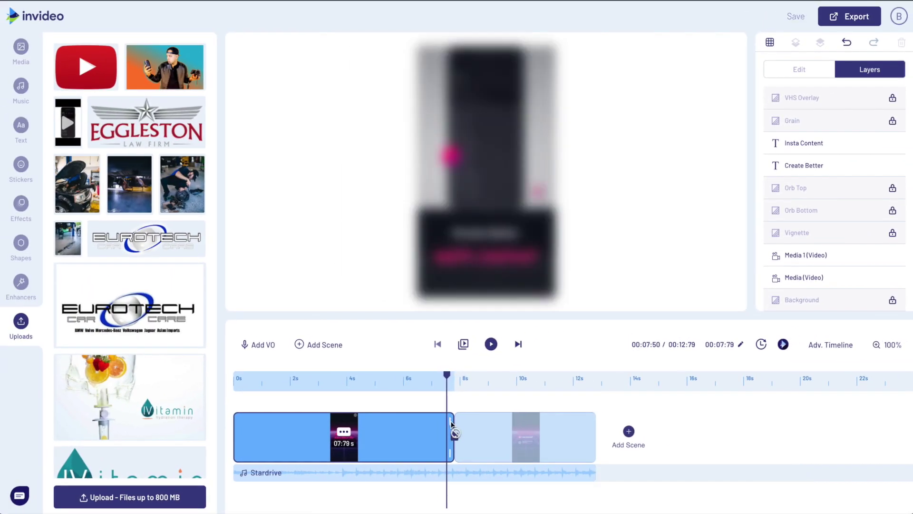
{"action": "left_click", "coordinate": [831, 345]}
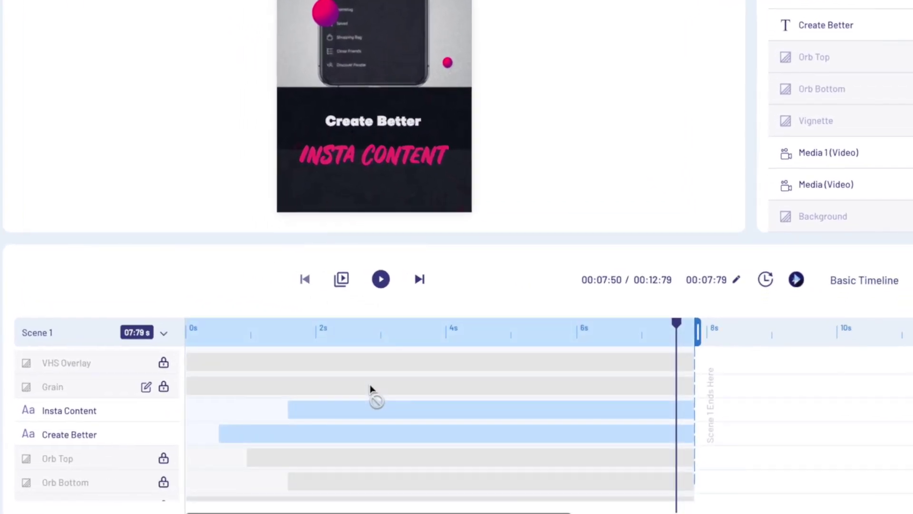
Step: Start the Insta Content text earlier and lengthen scene 1 to about 15.02 seconds
{"action": "left_click", "coordinate": [488, 413]}
{"action": "scroll", "coordinate": [316, 398], "scroll_direction": "down", "scroll_amount": 5}
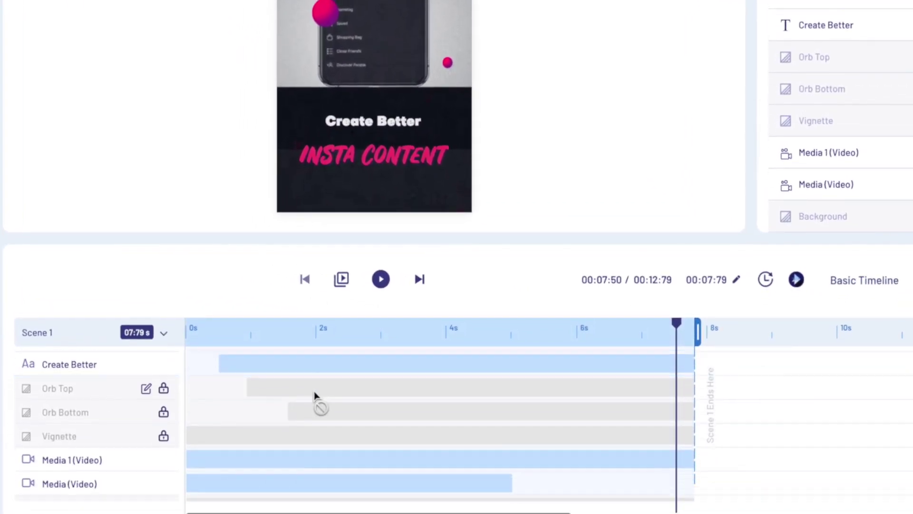
{"action": "scroll", "coordinate": [316, 398], "scroll_direction": "up", "scroll_amount": 5}
{"action": "scroll", "coordinate": [314, 398], "scroll_direction": "down", "scroll_amount": 5}
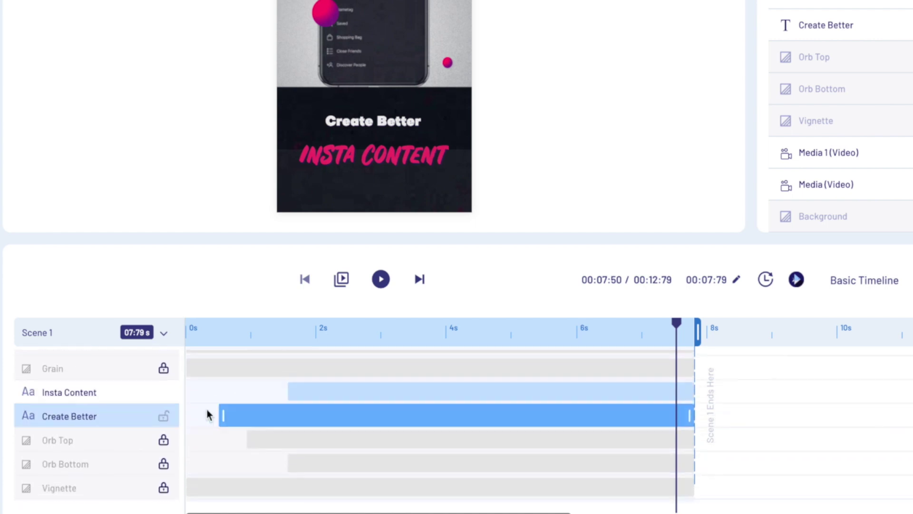
{"action": "scroll", "coordinate": [286, 471], "scroll_direction": "up", "scroll_amount": 5}
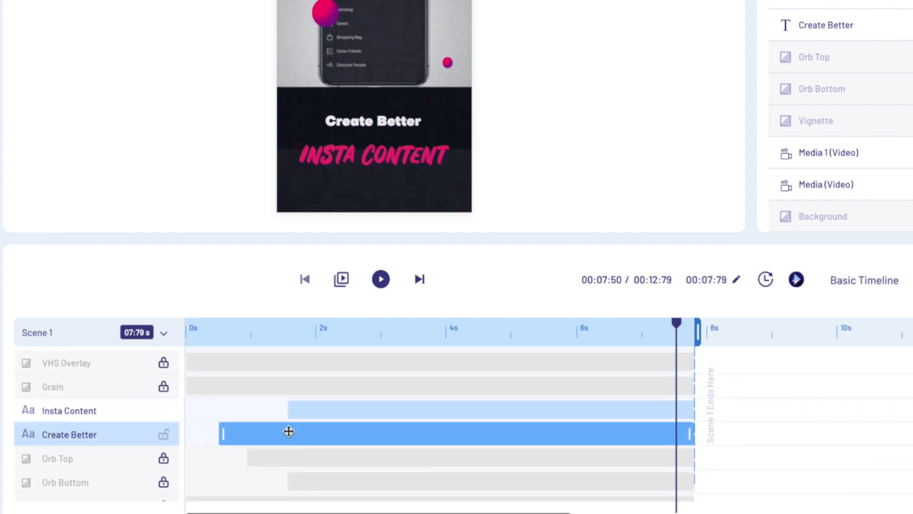
{"action": "left_click_drag", "start_coordinate": [289, 410], "coordinate": [269, 413]}
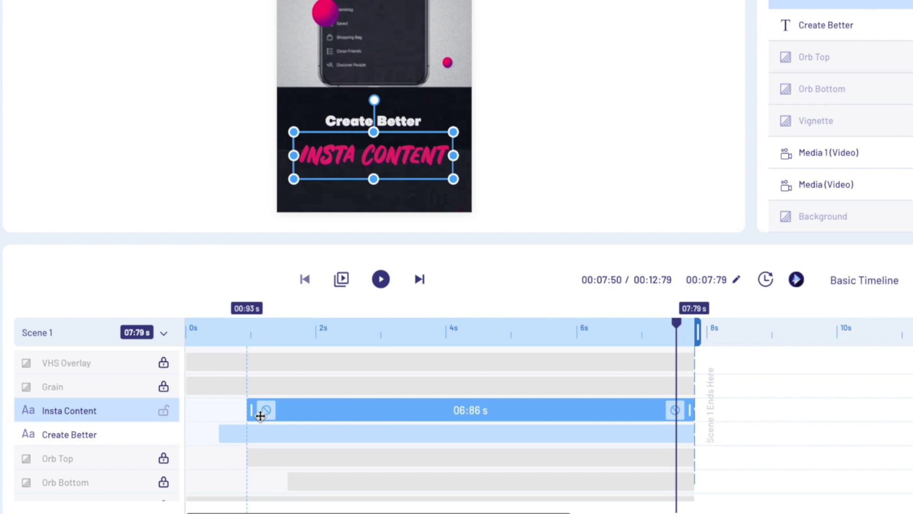
{"action": "left_click_drag", "start_coordinate": [698, 332], "coordinate": [912, 341]}
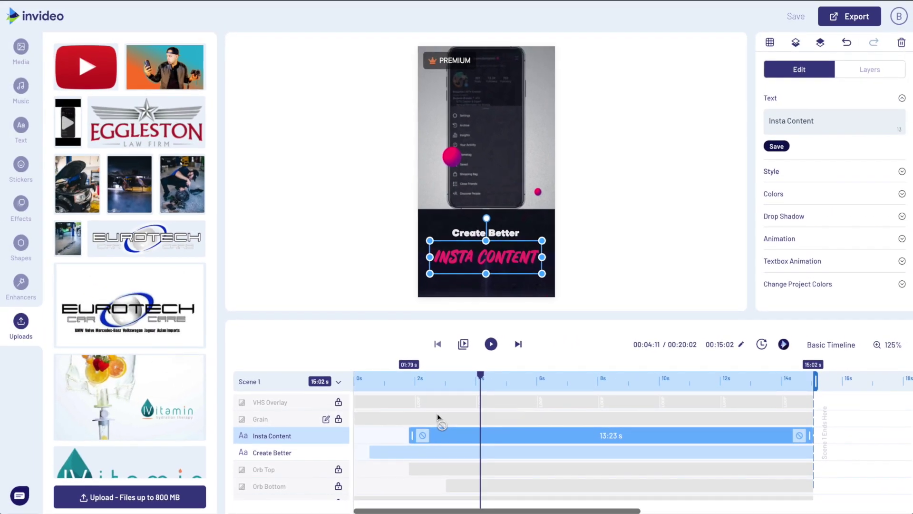
{"action": "scroll", "coordinate": [438, 413], "scroll_direction": "down", "scroll_amount": 2}
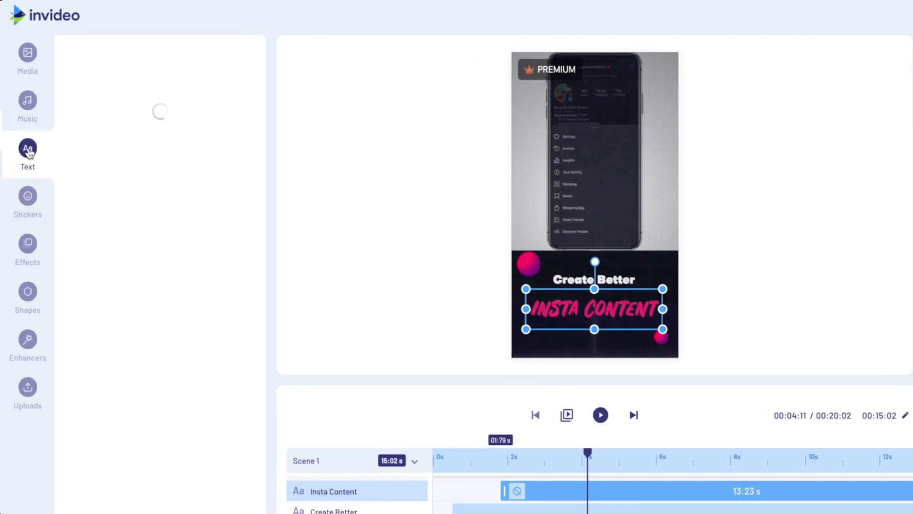
{"action": "left_click", "coordinate": [168, 266]}
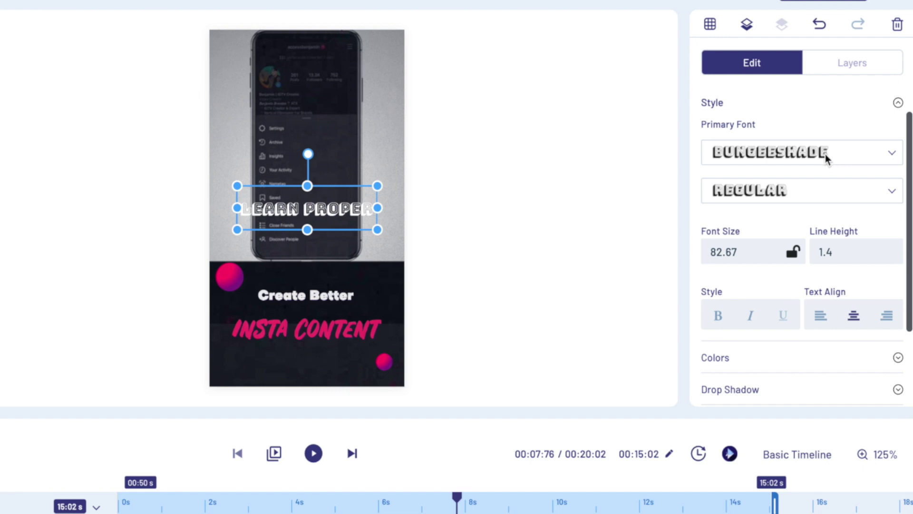
Step: Give the Learn Proper text the OBJECTIVE font and place it just above Create Better
{"action": "left_click", "coordinate": [826, 154]}
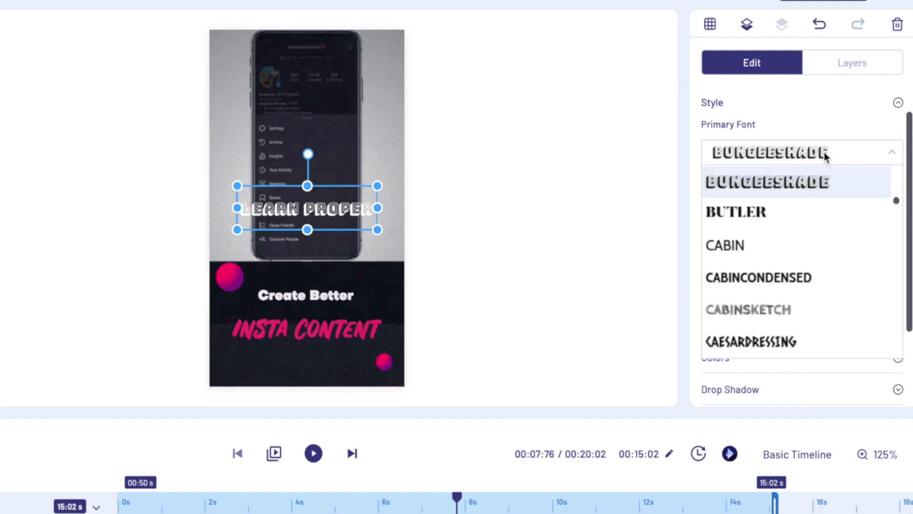
{"action": "type", "text": "objec"}
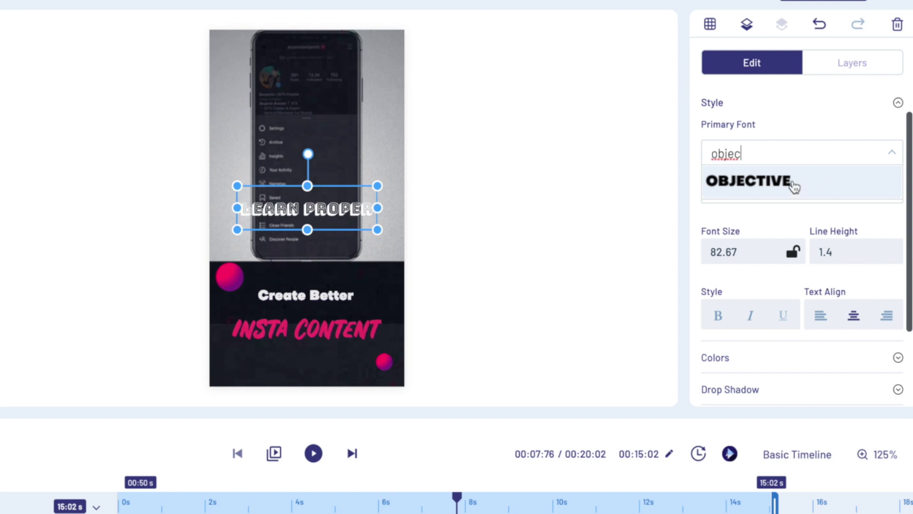
{"action": "left_click", "coordinate": [794, 186]}
{"action": "left_click_drag", "start_coordinate": [332, 189], "coordinate": [331, 226]}
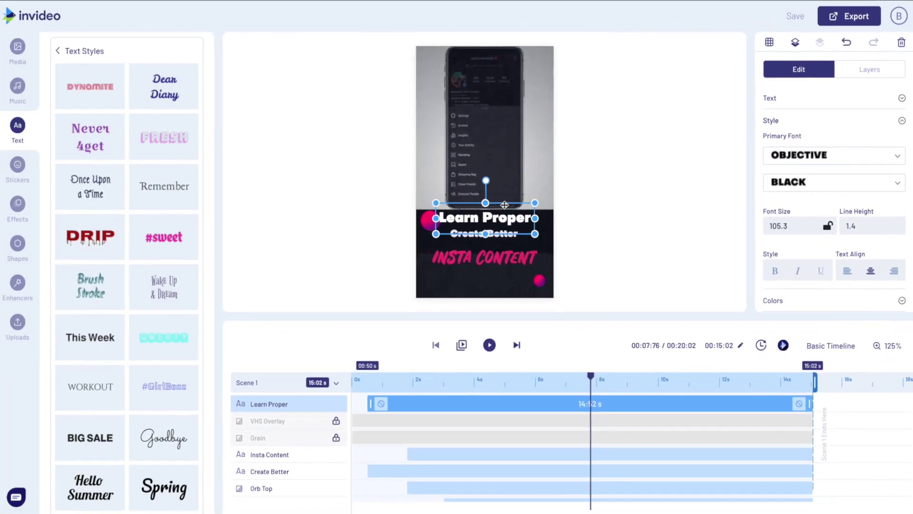
Step: Delay Learn Proper's start and trim Create Better to end near 7.6 seconds
{"action": "left_click_drag", "start_coordinate": [386, 403], "coordinate": [453, 404]}
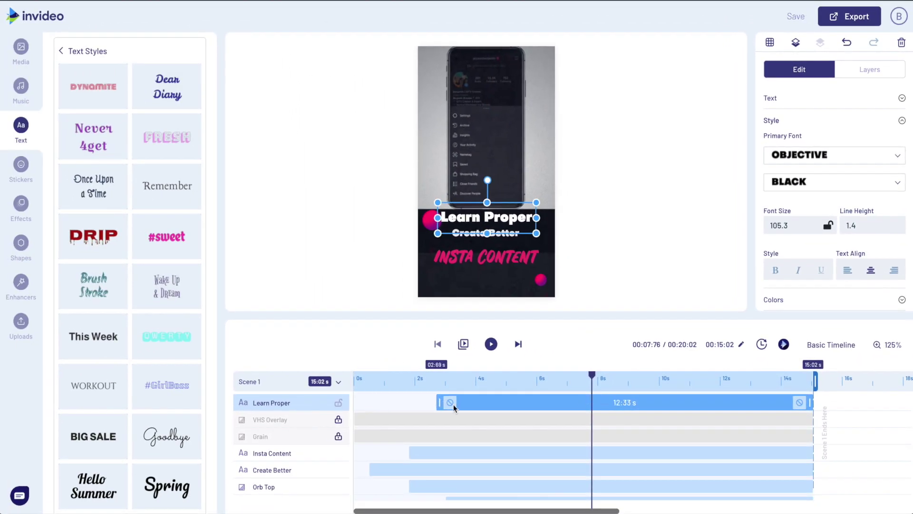
{"action": "left_click_drag", "start_coordinate": [557, 410], "coordinate": [567, 409]}
{"action": "scroll", "coordinate": [576, 419], "scroll_direction": "down", "scroll_amount": 1}
{"action": "left_click", "coordinate": [567, 456]}
{"action": "left_click", "coordinate": [564, 441]}
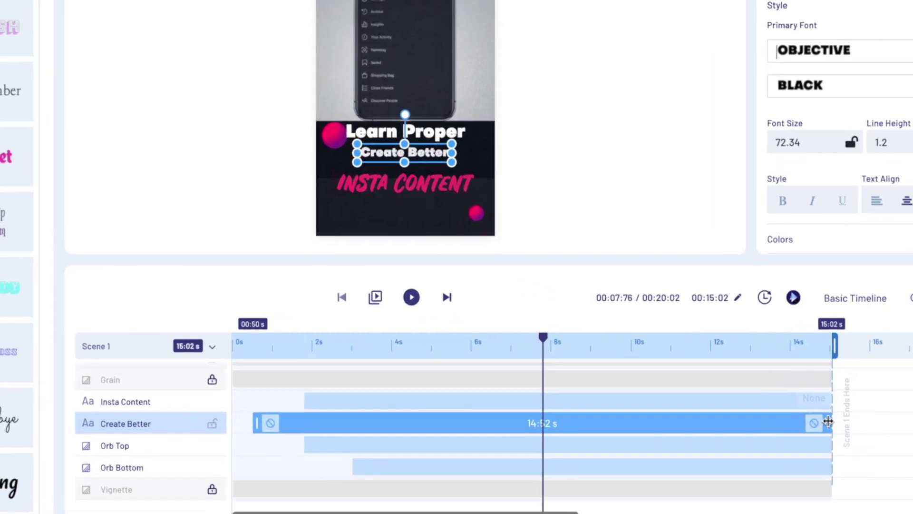
{"action": "left_click_drag", "start_coordinate": [810, 440], "coordinate": [584, 432]}
{"action": "scroll", "coordinate": [511, 404], "scroll_direction": "up", "scroll_amount": 1}
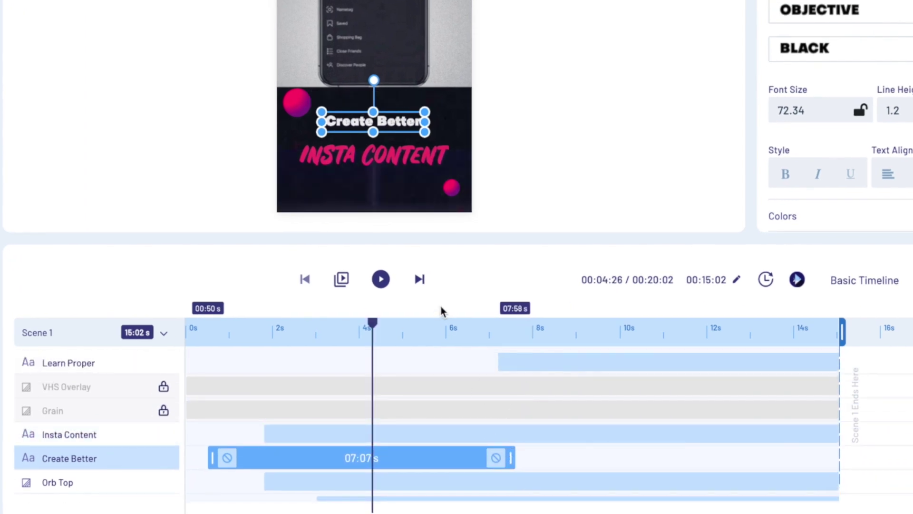
{"action": "left_click", "coordinate": [453, 339]}
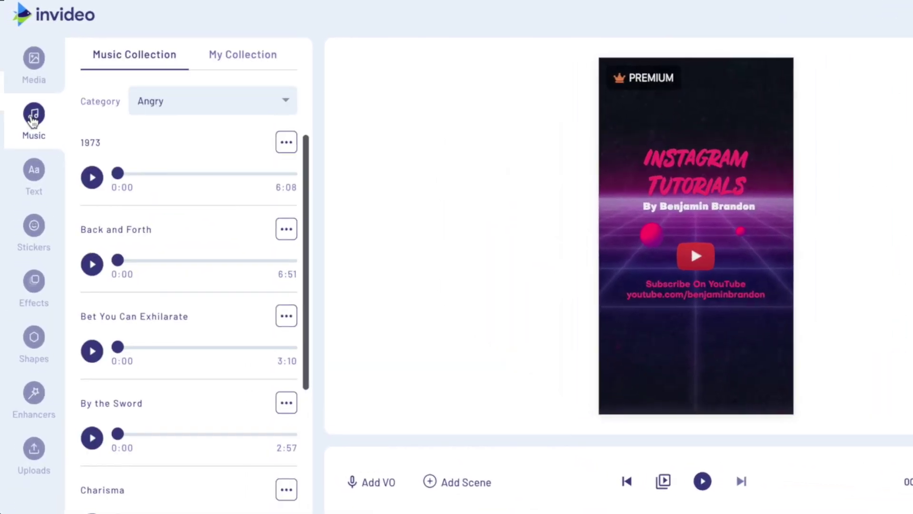
Step: Filter the music library to Electronic and place Clean Break beneath both scenes, then select it
{"action": "left_click", "coordinate": [218, 102]}
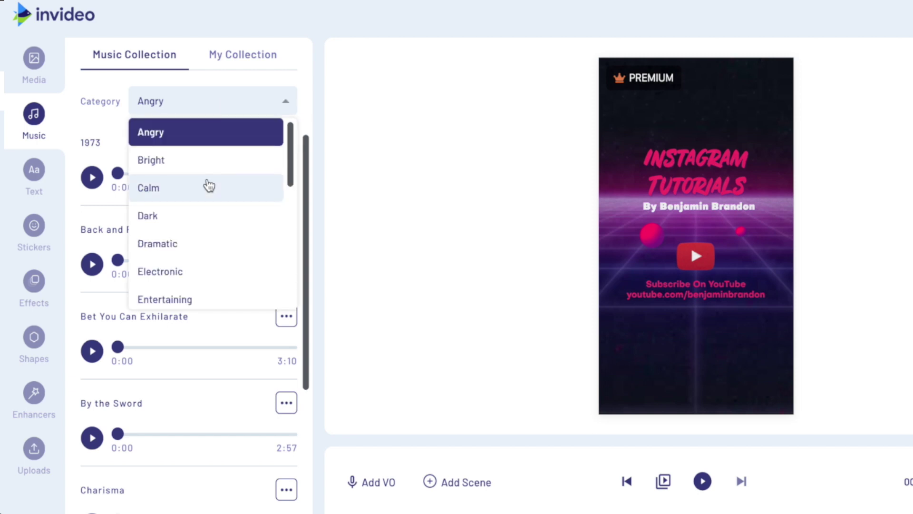
{"action": "scroll", "coordinate": [200, 239], "scroll_direction": "down", "scroll_amount": 1}
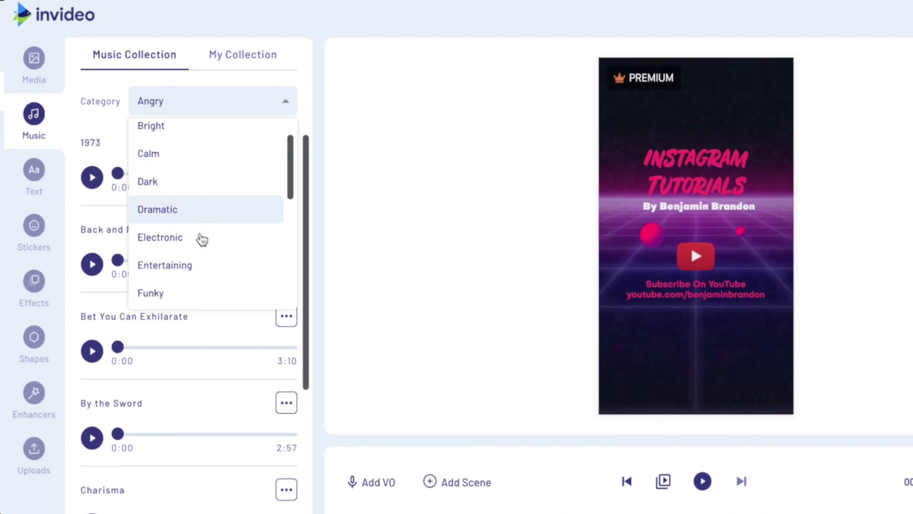
{"action": "scroll", "coordinate": [201, 239], "scroll_direction": "down", "scroll_amount": 1}
{"action": "left_click", "coordinate": [179, 218]}
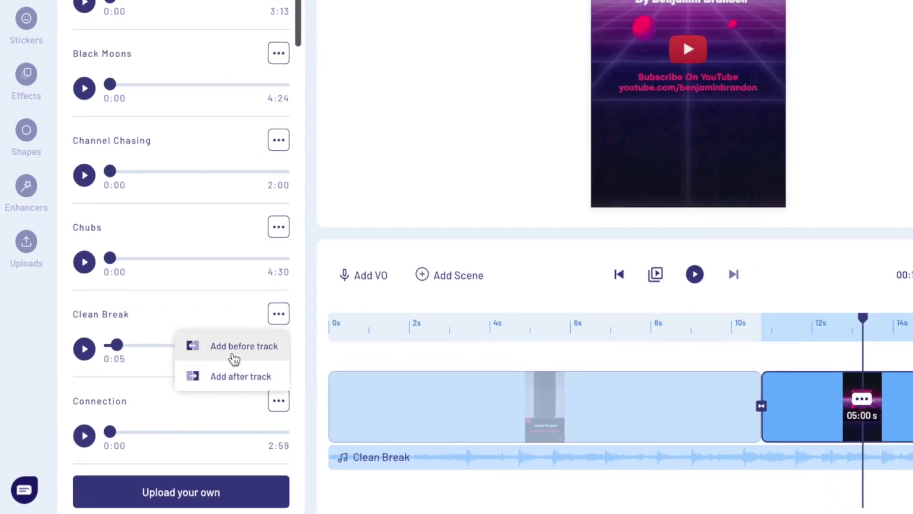
{"action": "left_click", "coordinate": [429, 380]}
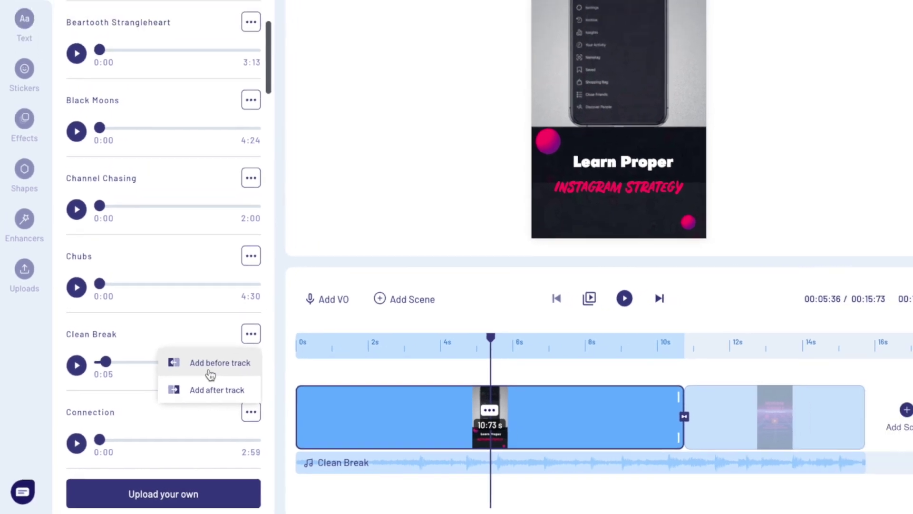
{"action": "left_click", "coordinate": [233, 357]}
{"action": "scroll", "coordinate": [515, 489], "scroll_direction": "right", "scroll_amount": 5}
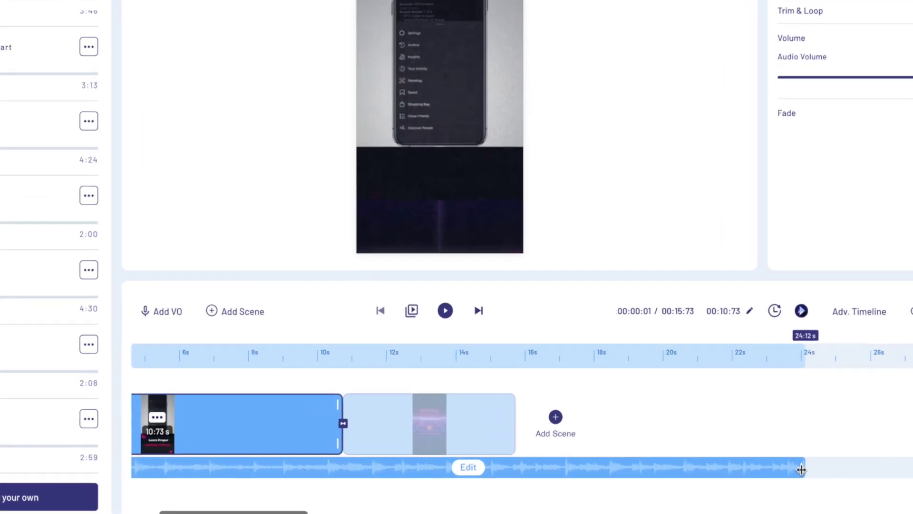
Step: Trim the Clean Break track to about 15.78 seconds so it ends with the second scene
{"action": "left_click_drag", "start_coordinate": [761, 474], "coordinate": [531, 472]}
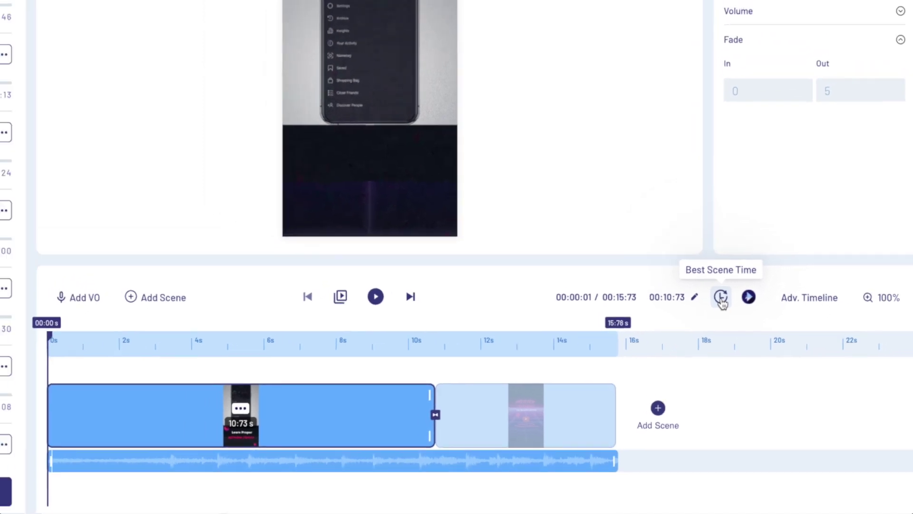
Step: Apply Best Scene Time to scene 1, making it about 10.73 seconds long
{"action": "left_click", "coordinate": [701, 274]}
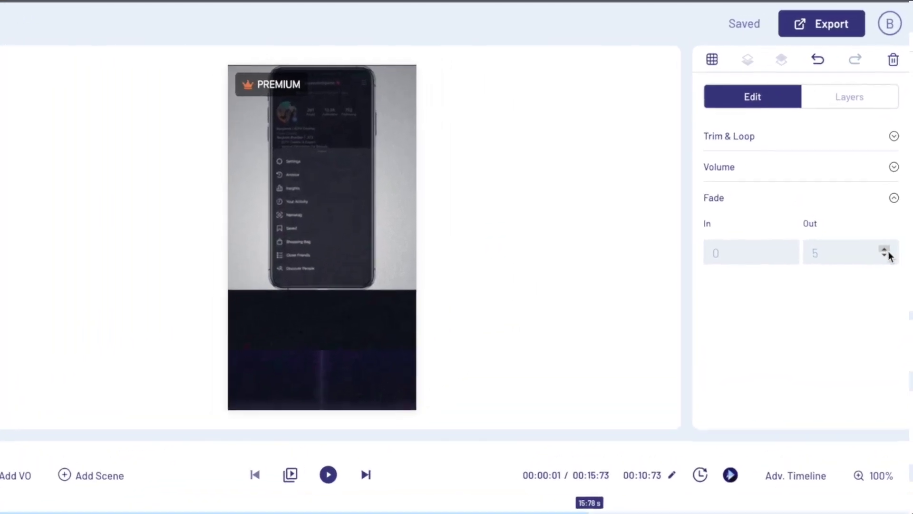
Step: Raise the music Fade Out value, then set it back to 5
{"action": "double_click", "coordinate": [886, 251]}
{"action": "left_click", "coordinate": [884, 265]}
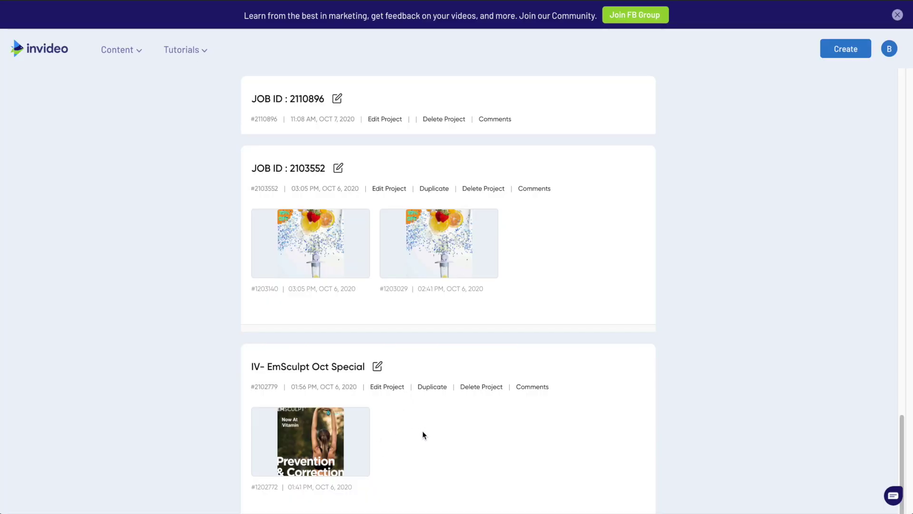
Step: Open the IV- EmSculpt Oct Special project (35.37 s, Weirder Stuff music) for editing
{"action": "scroll", "coordinate": [422, 435], "scroll_direction": "down", "scroll_amount": 1}
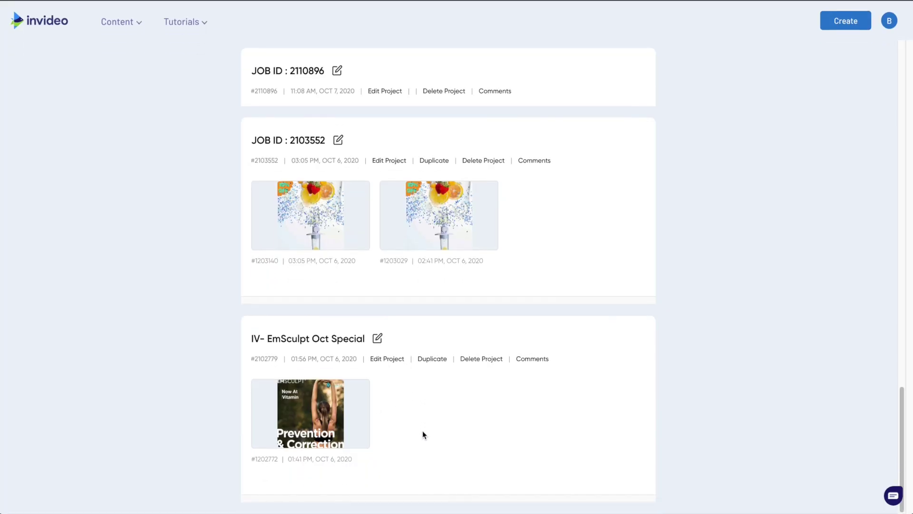
{"action": "left_click", "coordinate": [388, 360]}
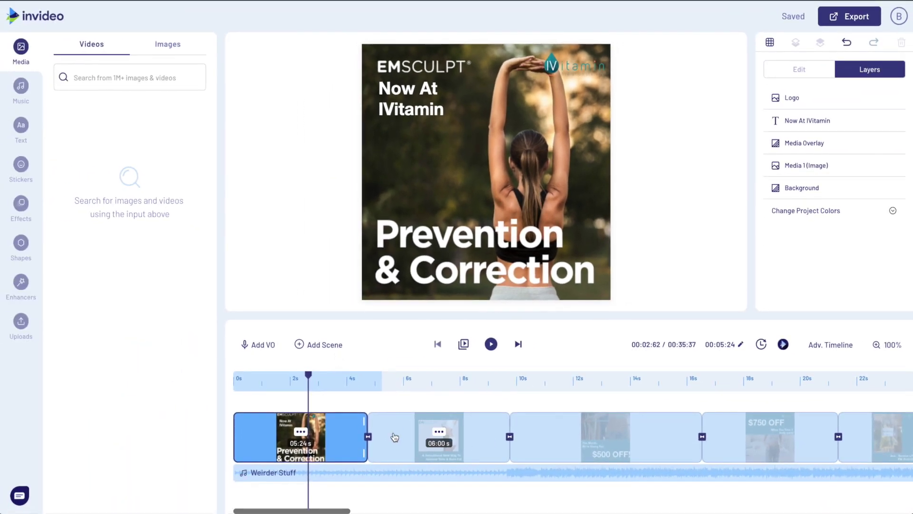
Step: Select the second scene, $500 OFF, and search stock videos for 'weight loss'
{"action": "left_click", "coordinate": [395, 437]}
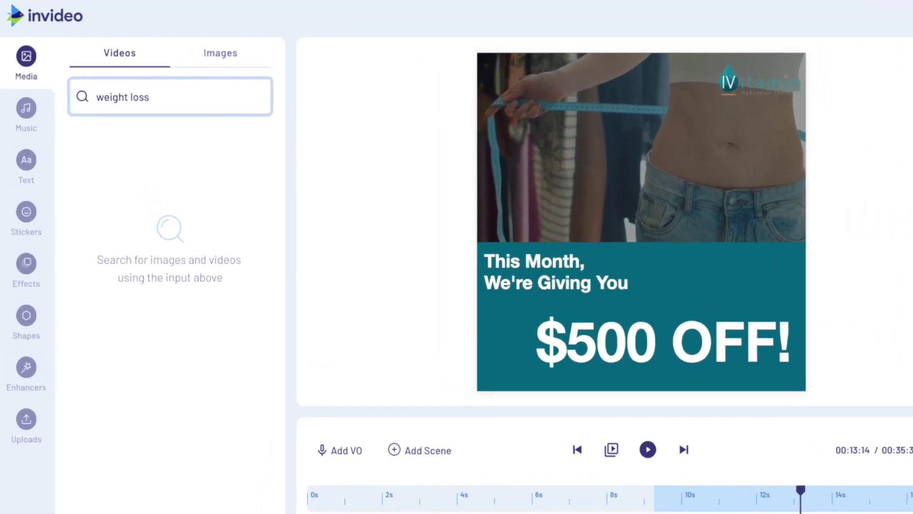
{"action": "key", "text": "Return"}
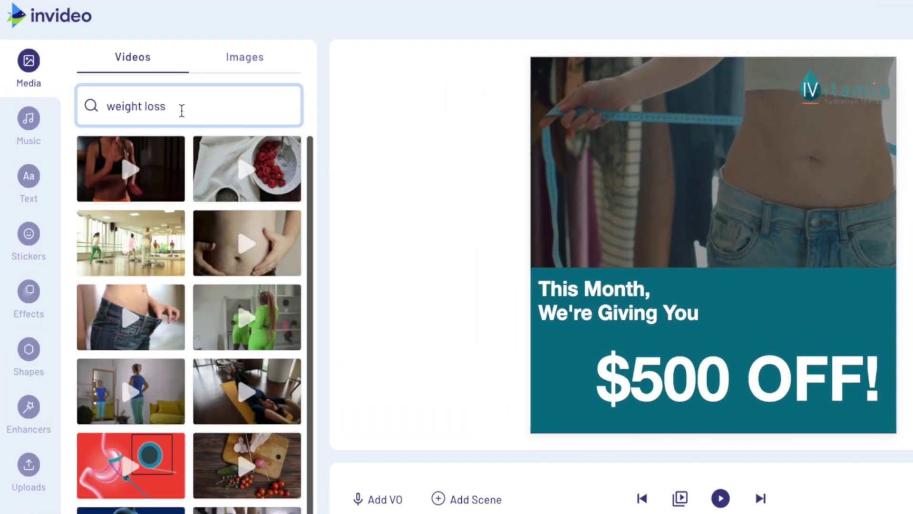
Step: Preview the waist-measuring clip from the 'weight loss' stock results, then close the preview
{"action": "scroll", "coordinate": [210, 399], "scroll_direction": "down", "scroll_amount": 4}
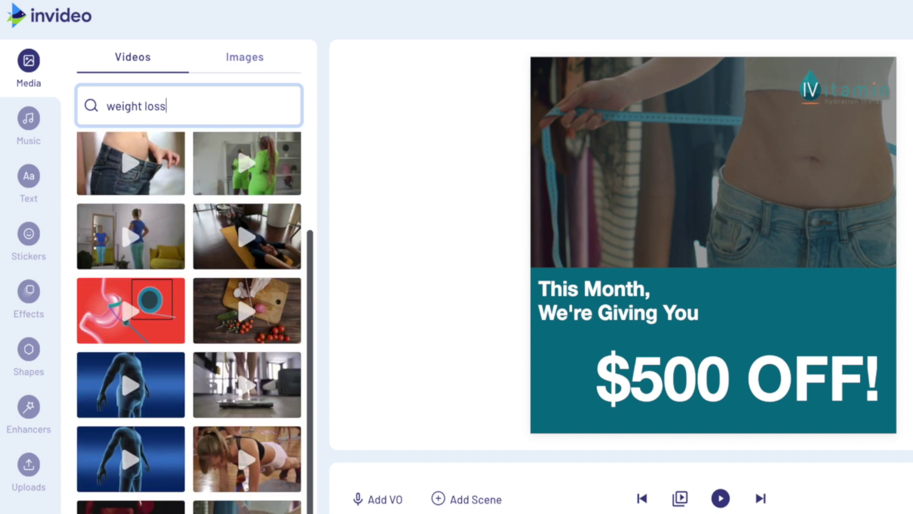
{"action": "scroll", "coordinate": [188, 314], "scroll_direction": "down", "scroll_amount": 1}
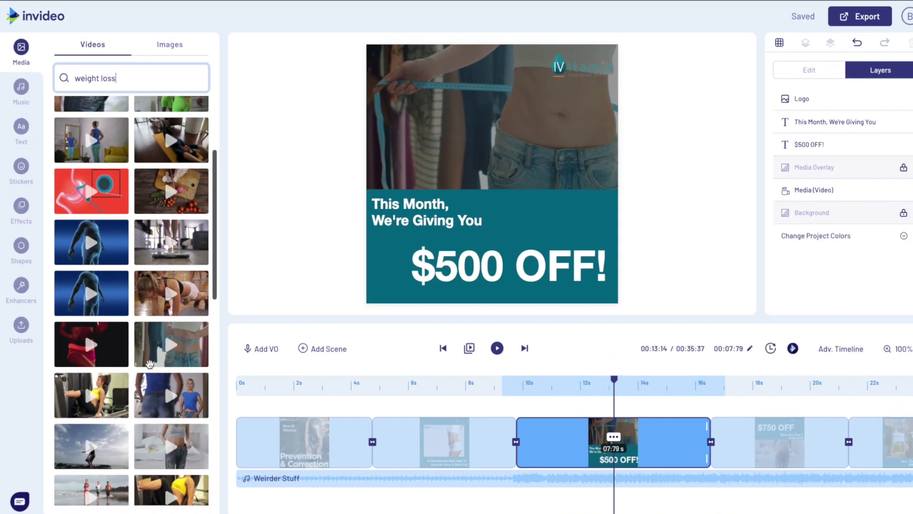
{"action": "left_click", "coordinate": [187, 330]}
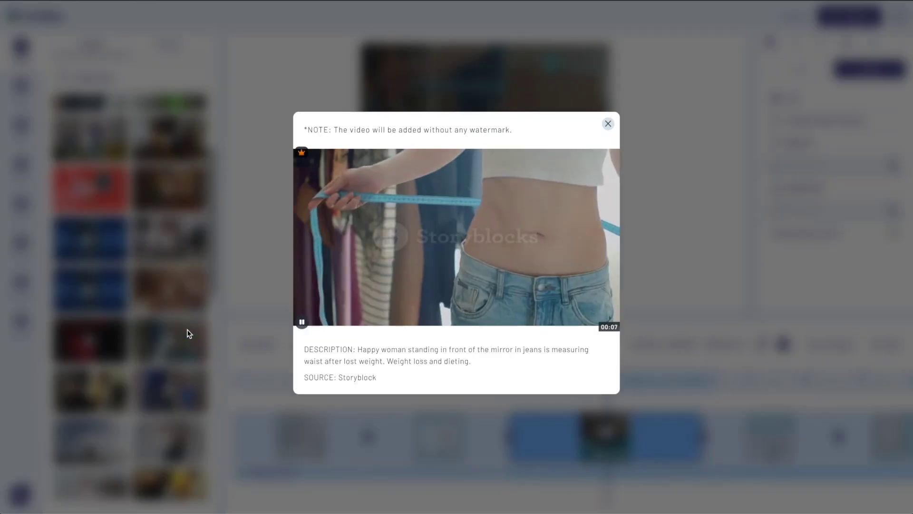
{"action": "left_click", "coordinate": [608, 123]}
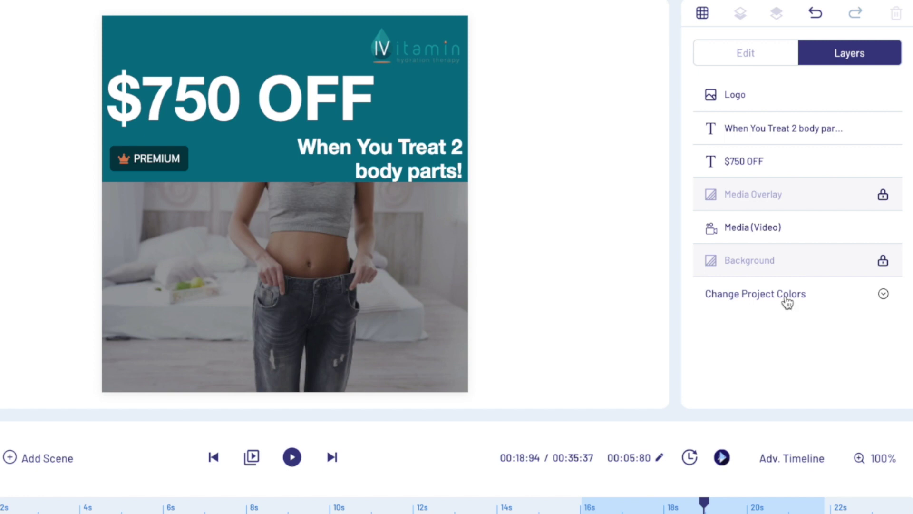
Step: Scroll down to the Change Project Colors section showing the Custom palette
{"action": "scroll", "coordinate": [801, 302], "scroll_direction": "down", "scroll_amount": 1}
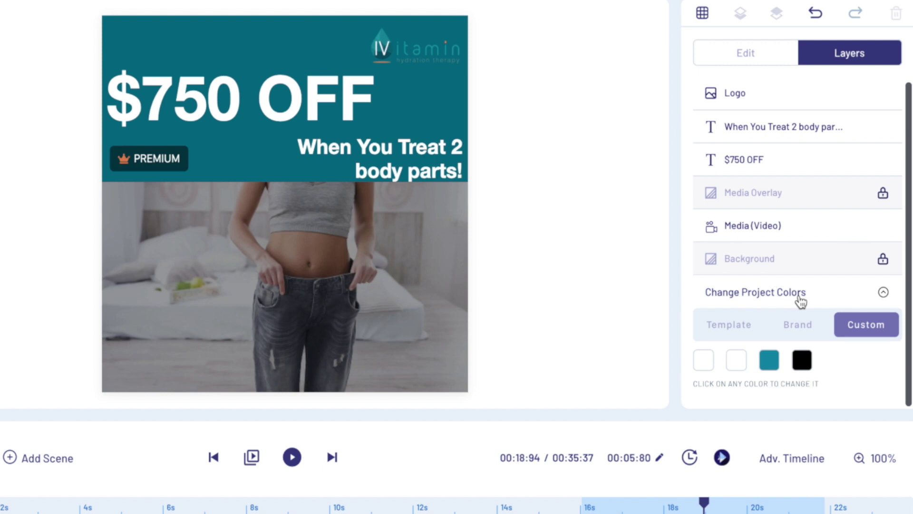